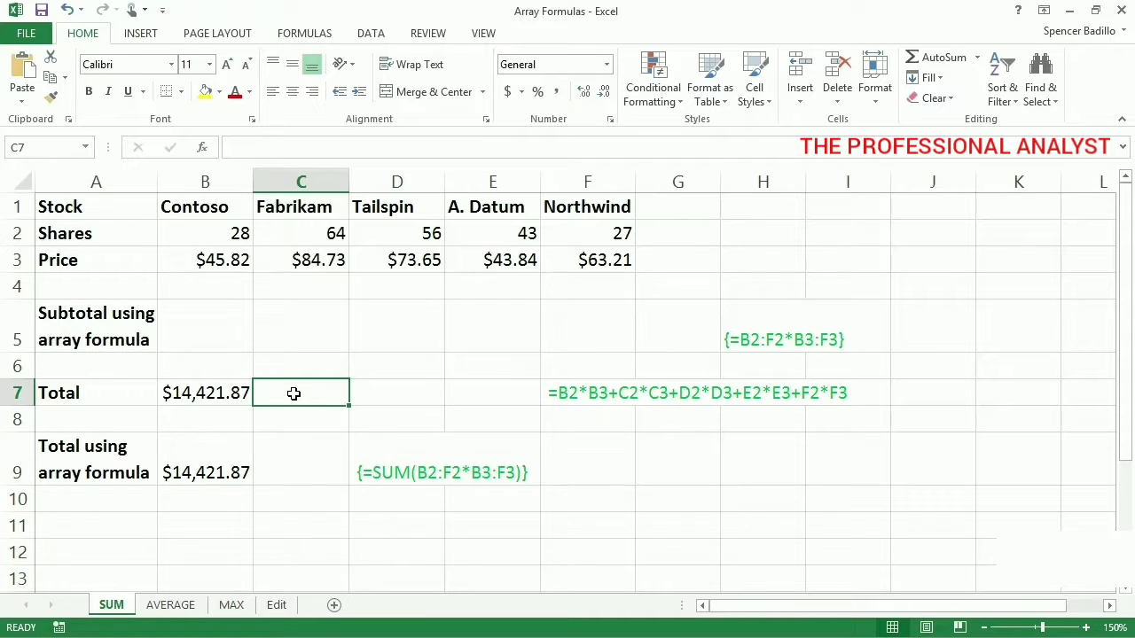
Step: Enter the multi-cell array formula =B2:F2*B3:F3 across B5:F5 to compute each stock's subtotal
{"action": "left_click", "coordinate": [233, 338]}
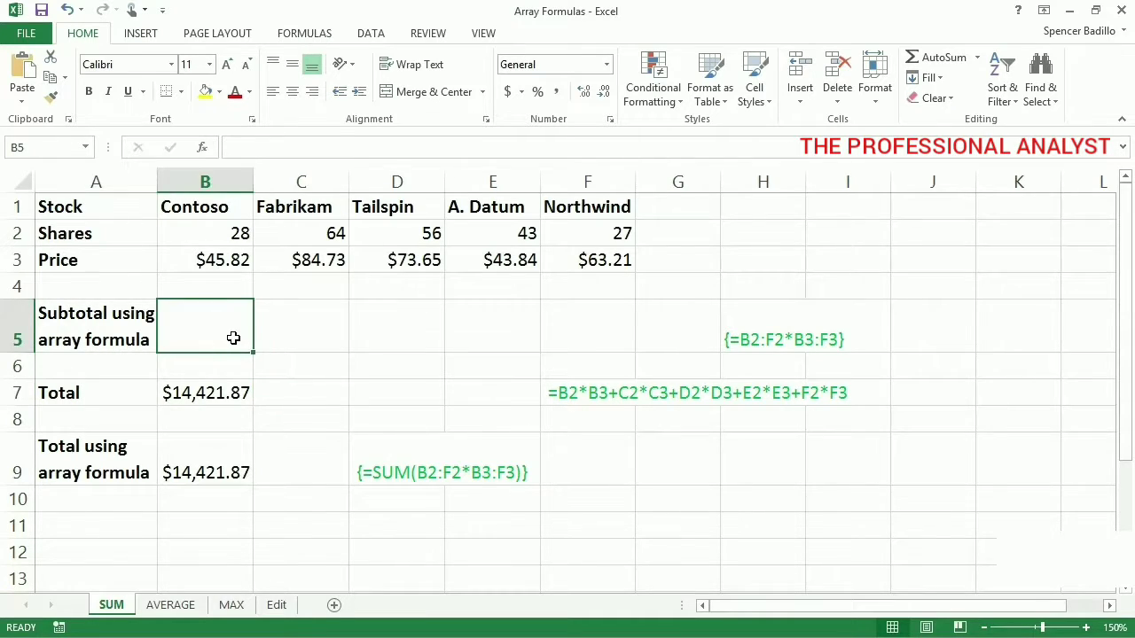
{"action": "left_click_drag", "start_coordinate": [233, 338], "coordinate": [561, 350]}
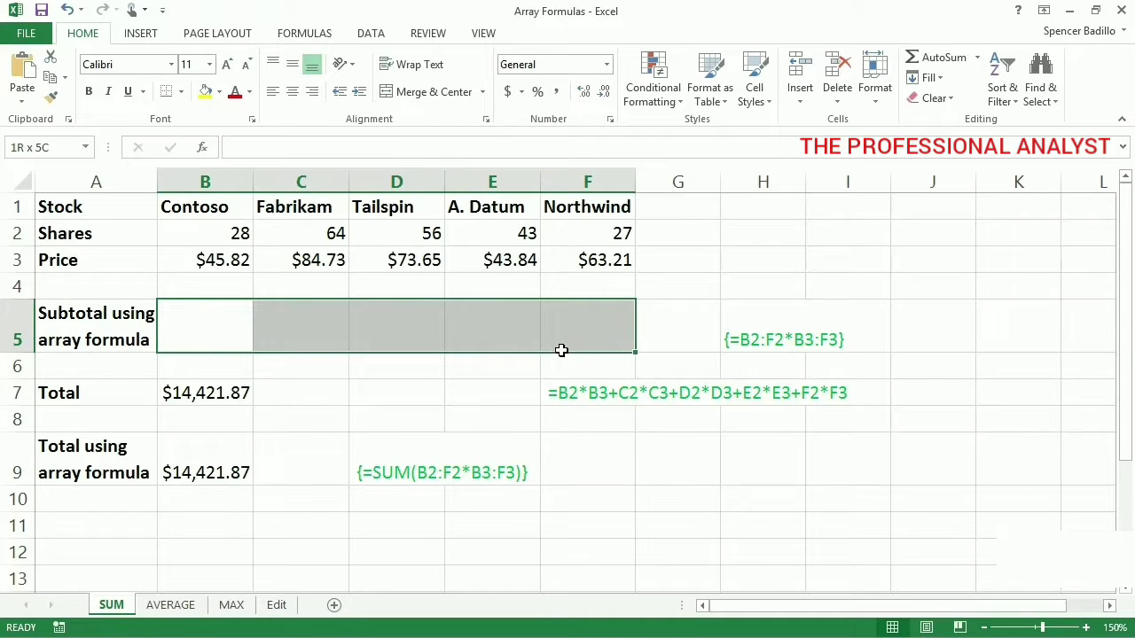
{"action": "type", "text": "="}
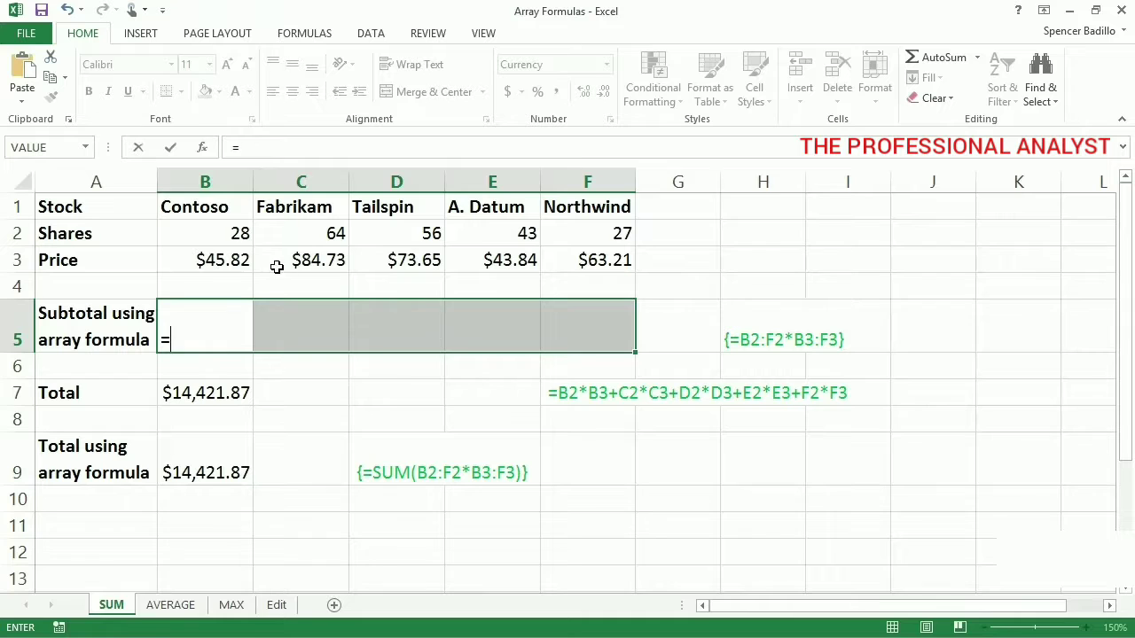
{"action": "left_click_drag", "start_coordinate": [233, 246], "coordinate": [551, 241]}
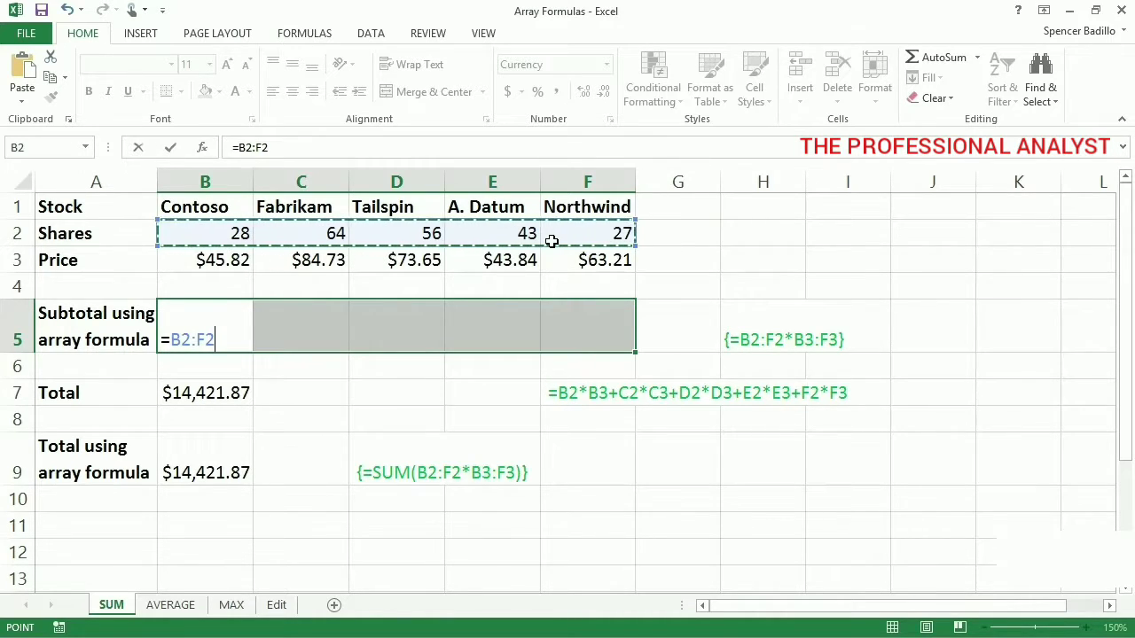
{"action": "type", "text": "*"}
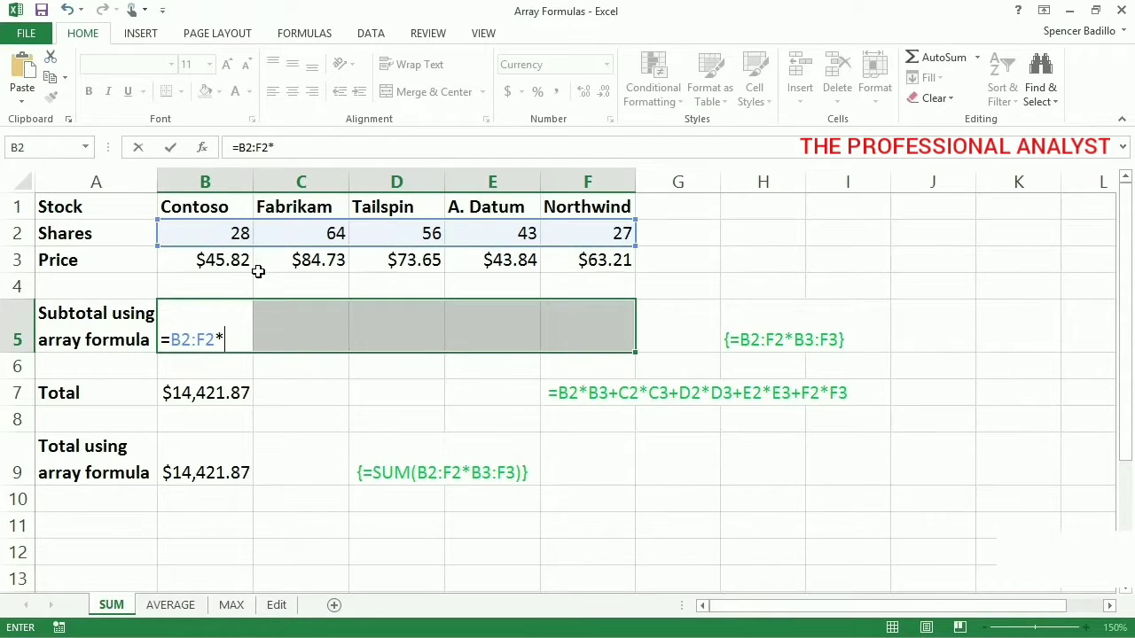
{"action": "left_click_drag", "start_coordinate": [236, 261], "coordinate": [553, 270]}
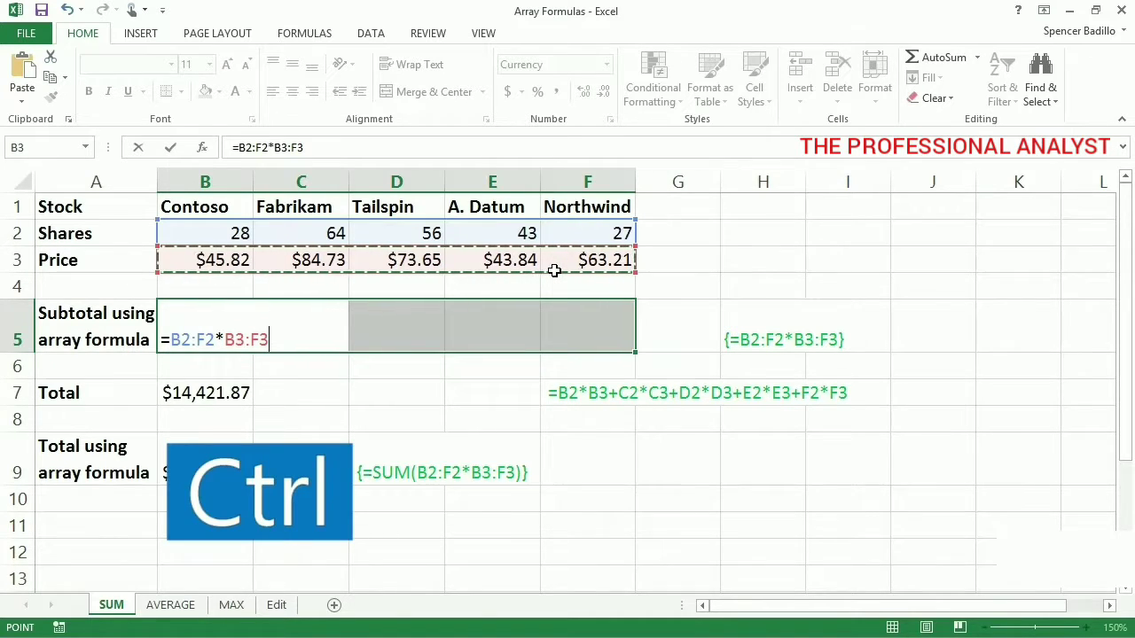
{"action": "key", "text": "ctrl+shift+Return"}
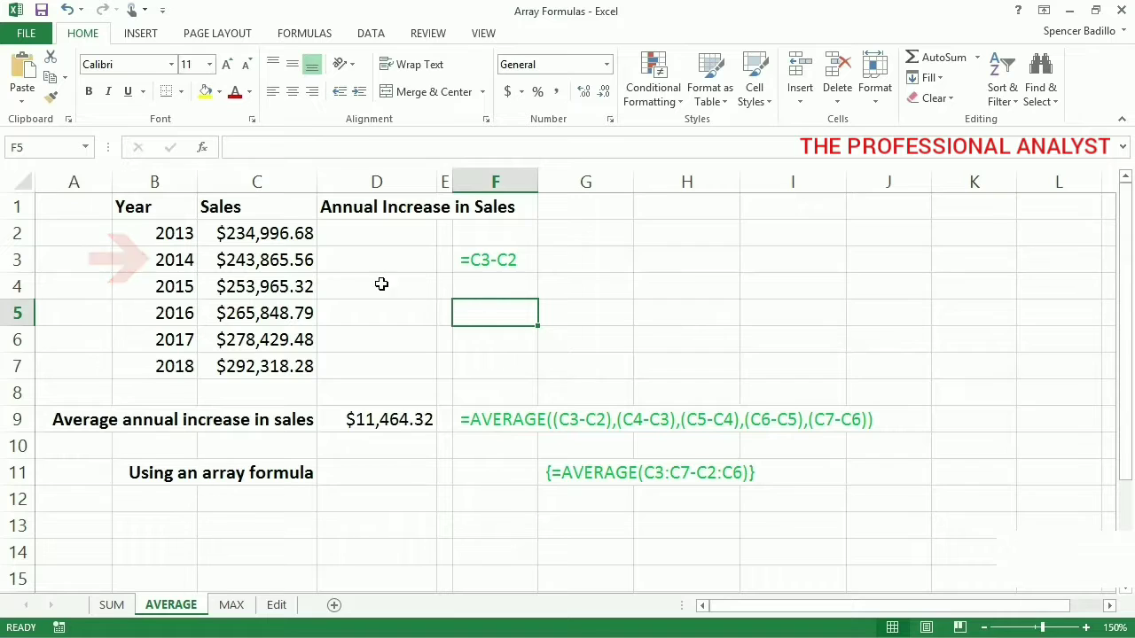
Step: Enter the formula =C3-C2 in cell D3 of the AVERAGE sheet to get the 2014 sales increase
{"action": "left_click", "coordinate": [333, 261]}
{"action": "type", "text": "="}
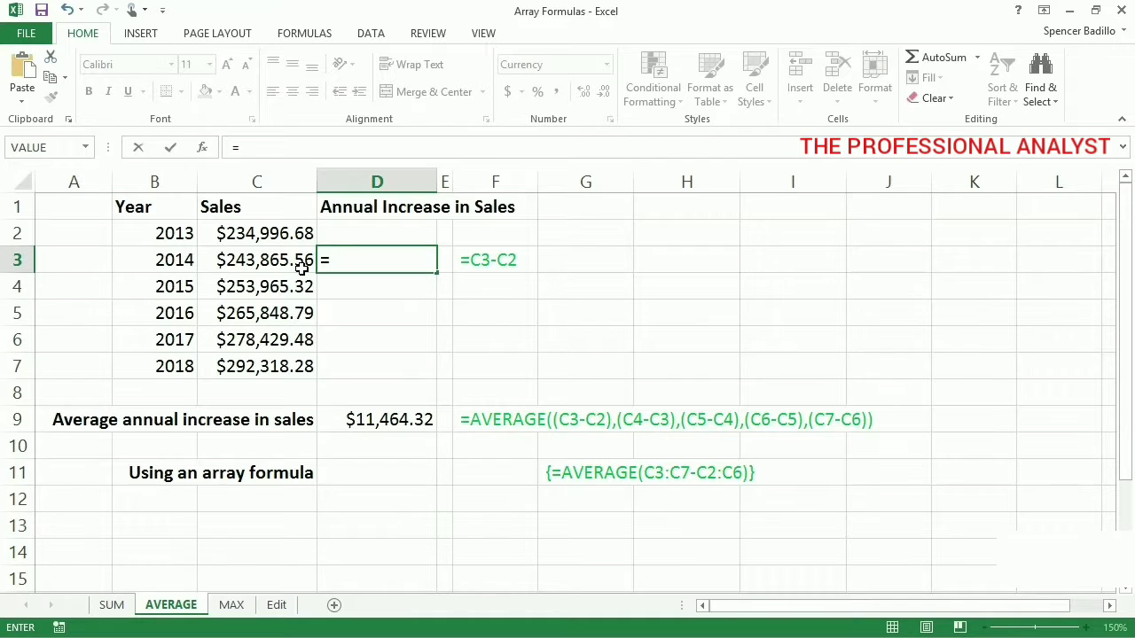
{"action": "left_click", "coordinate": [302, 268]}
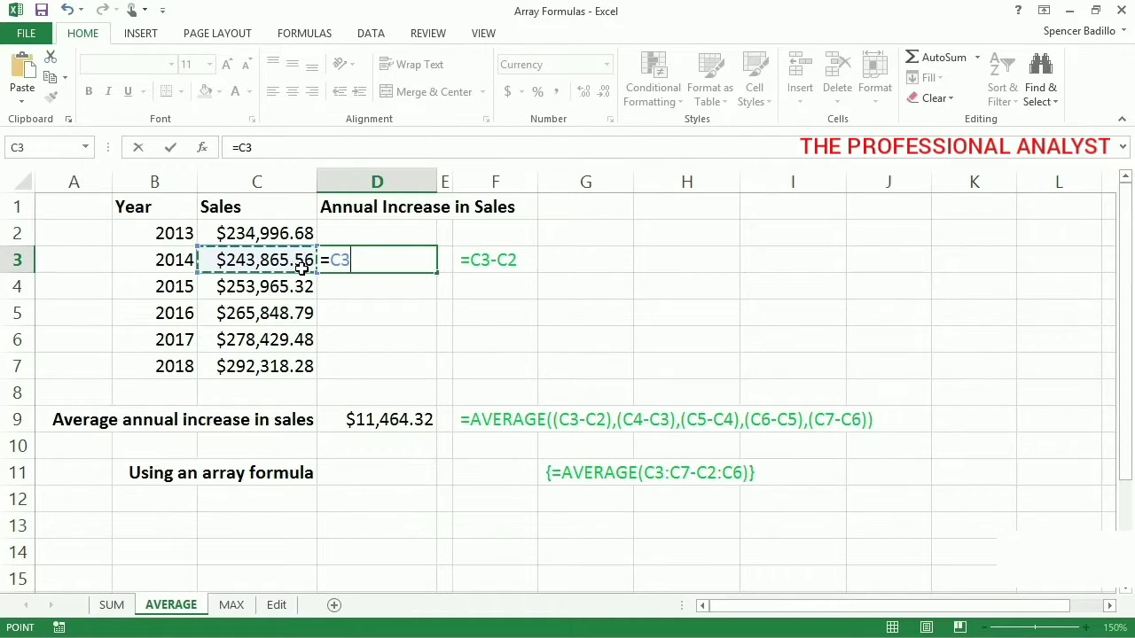
{"action": "type", "text": "-"}
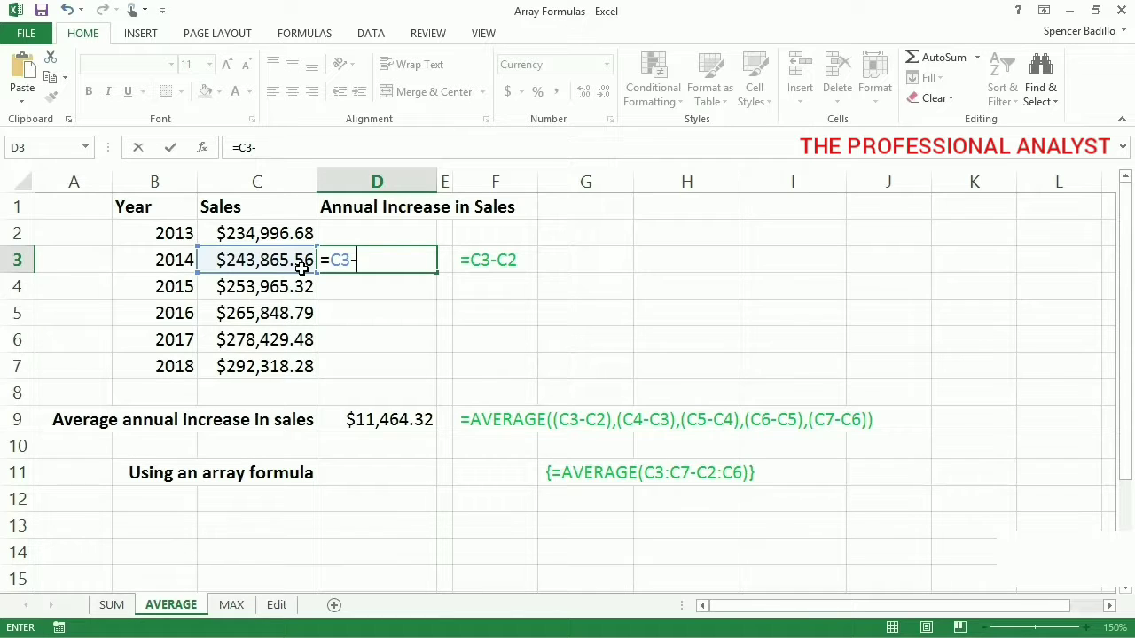
{"action": "left_click", "coordinate": [294, 240]}
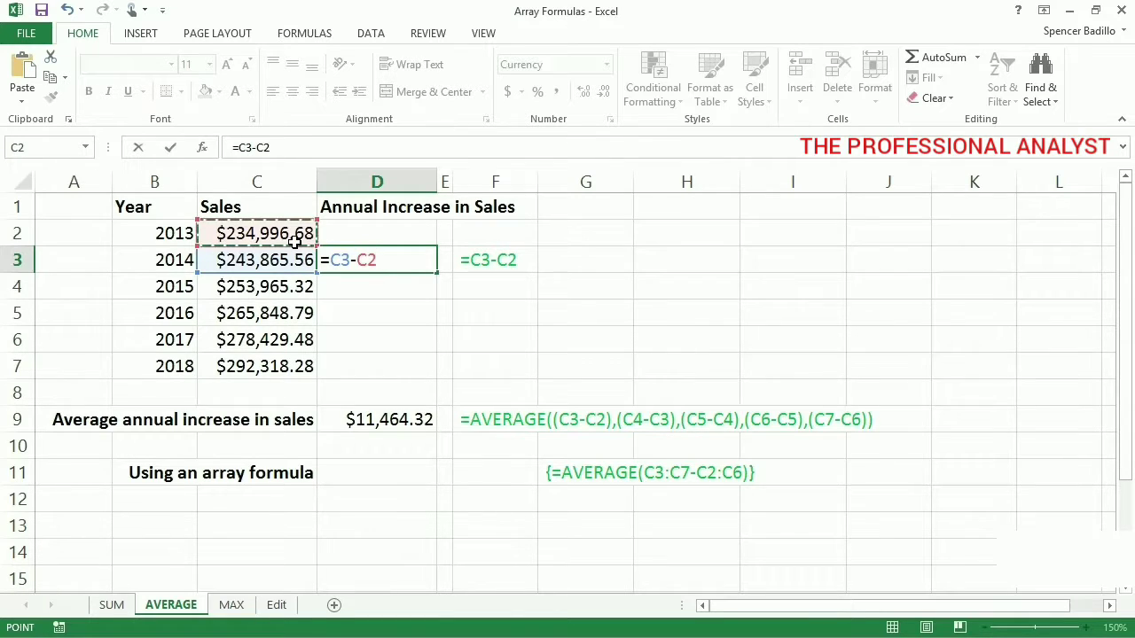
{"action": "key", "text": "Return"}
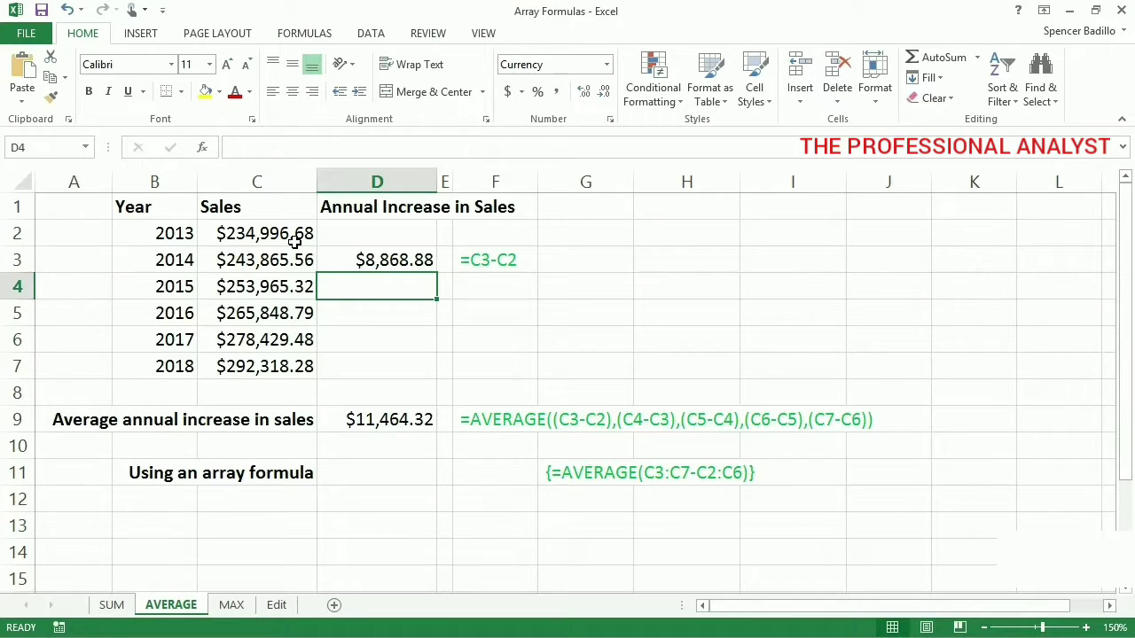
Step: Enter the array formula =AVERAGE(C3:C7-C2:C6) in D11 to calculate the average annual sales increase
{"action": "double_click", "coordinate": [332, 475]}
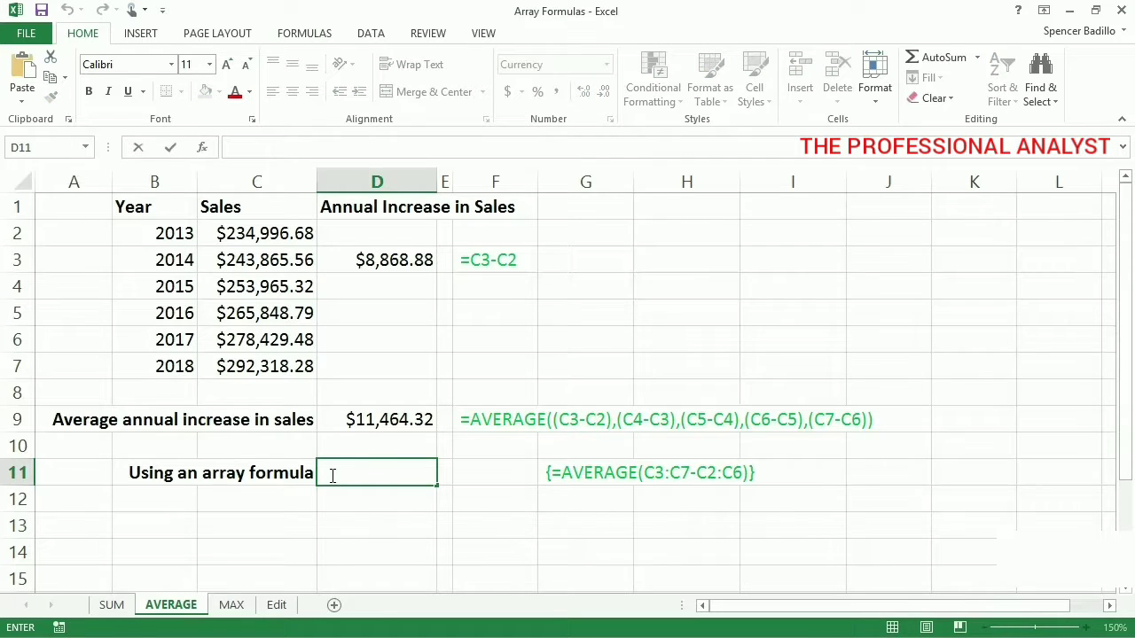
{"action": "type", "text": "="}
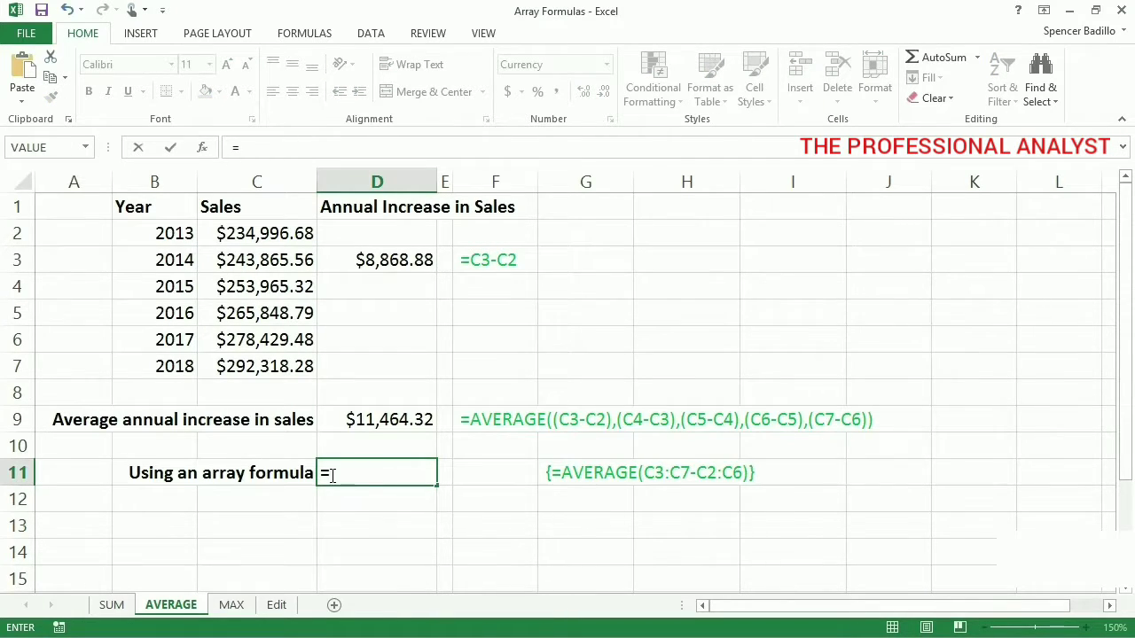
{"action": "type", "text": "AVERAG"}
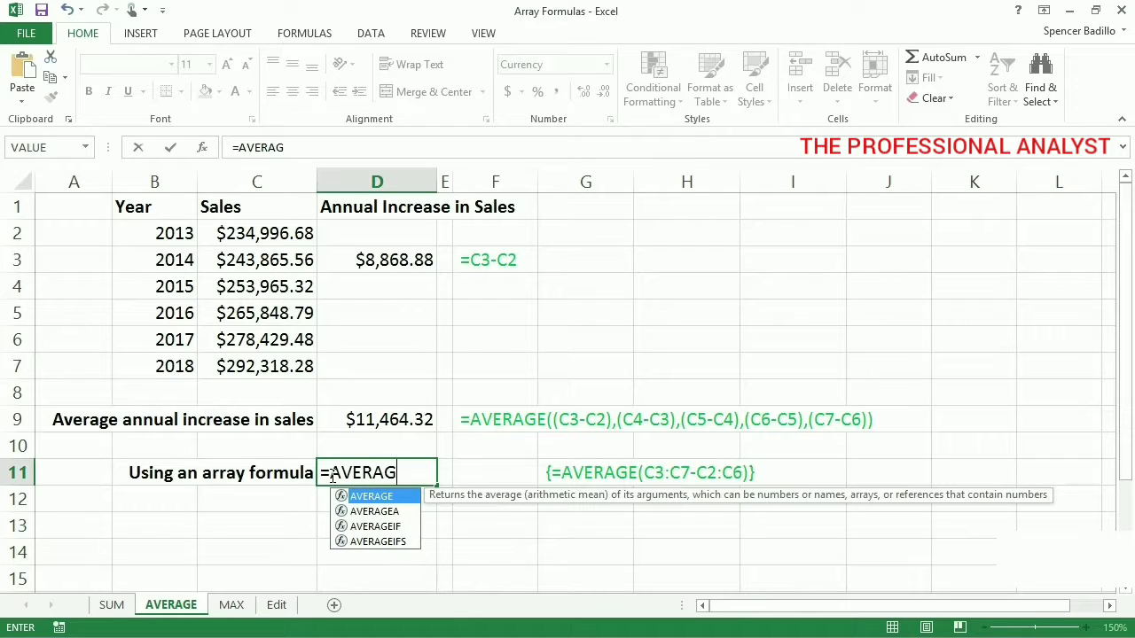
{"action": "type", "text": "E("}
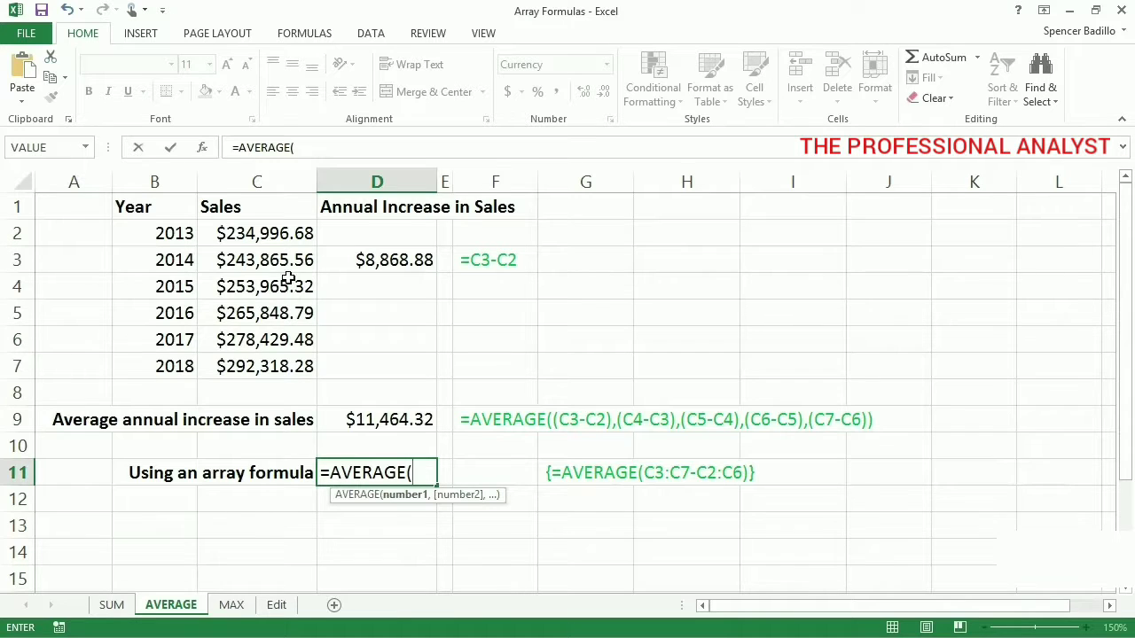
{"action": "left_click_drag", "start_coordinate": [288, 271], "coordinate": [280, 365]}
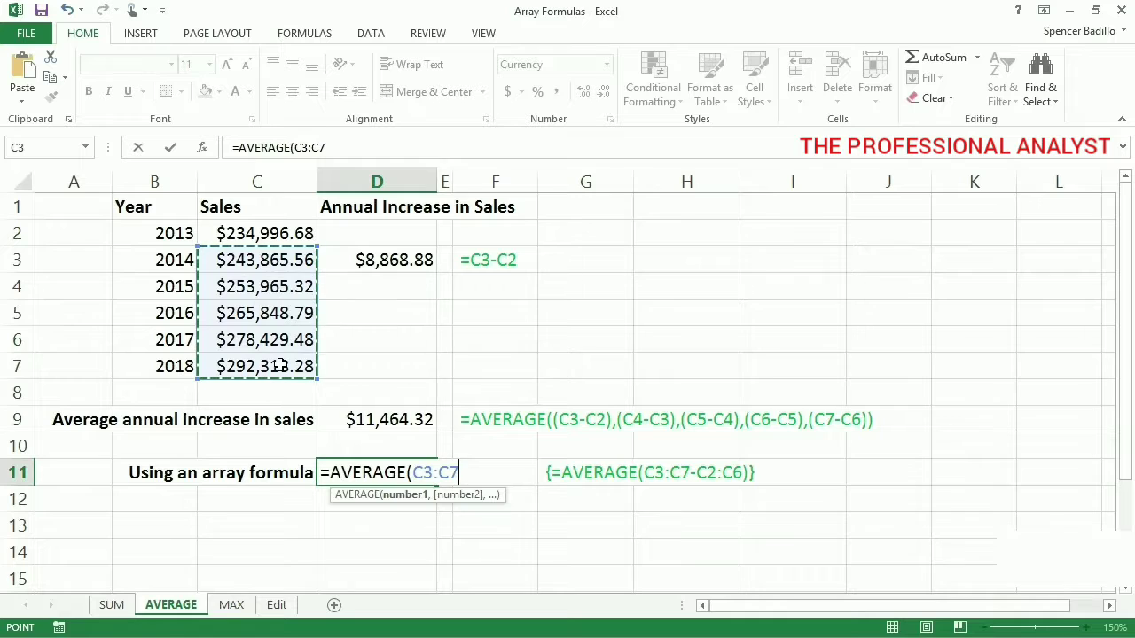
{"action": "type", "text": "-"}
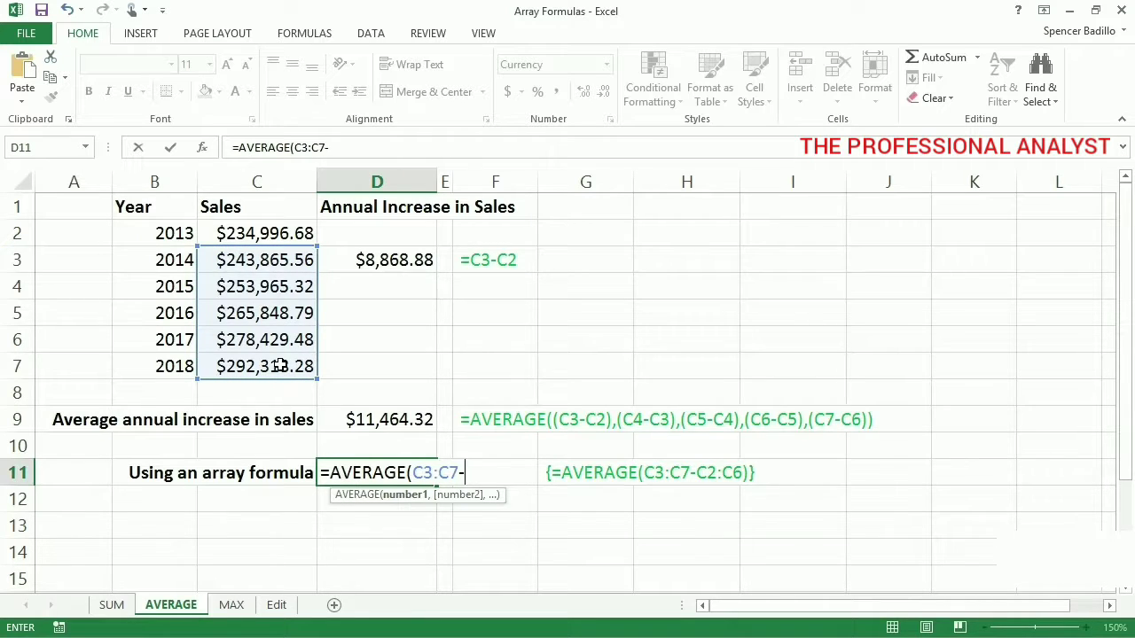
{"action": "left_click", "coordinate": [277, 235]}
{"action": "left_click_drag", "start_coordinate": [277, 238], "coordinate": [266, 346]}
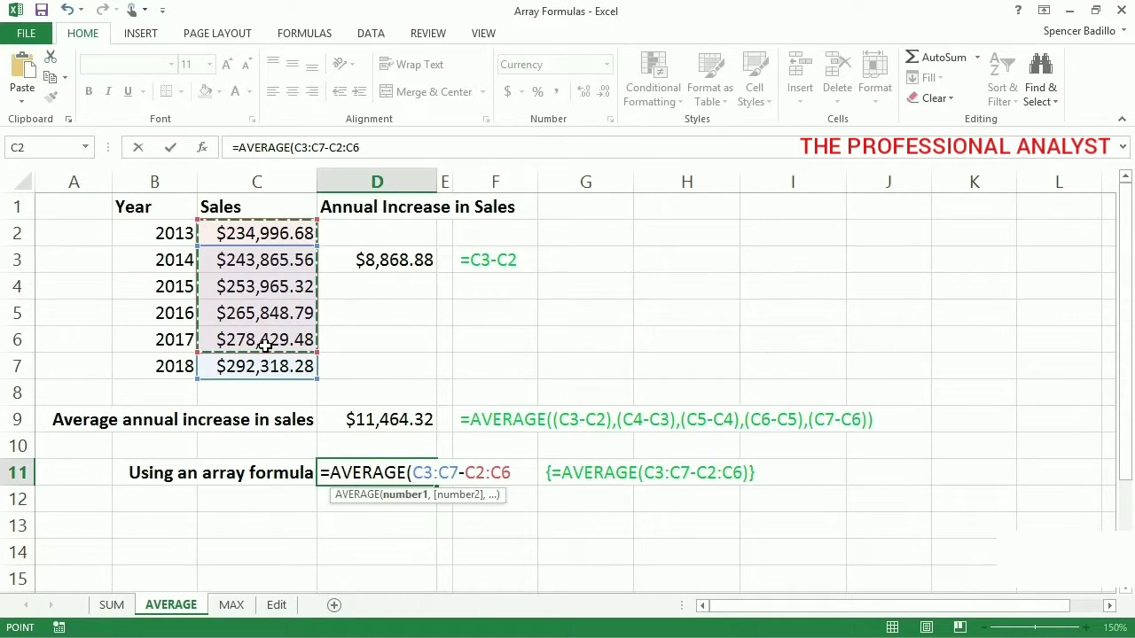
{"action": "type", "text": ")"}
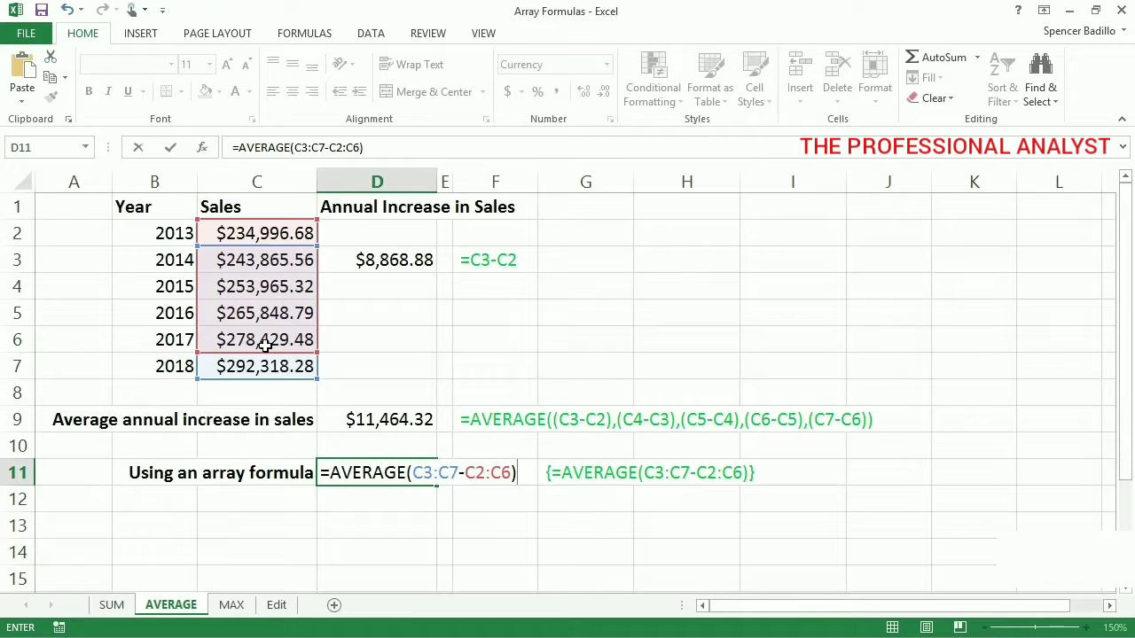
{"action": "key", "text": "ctrl+shift+Return"}
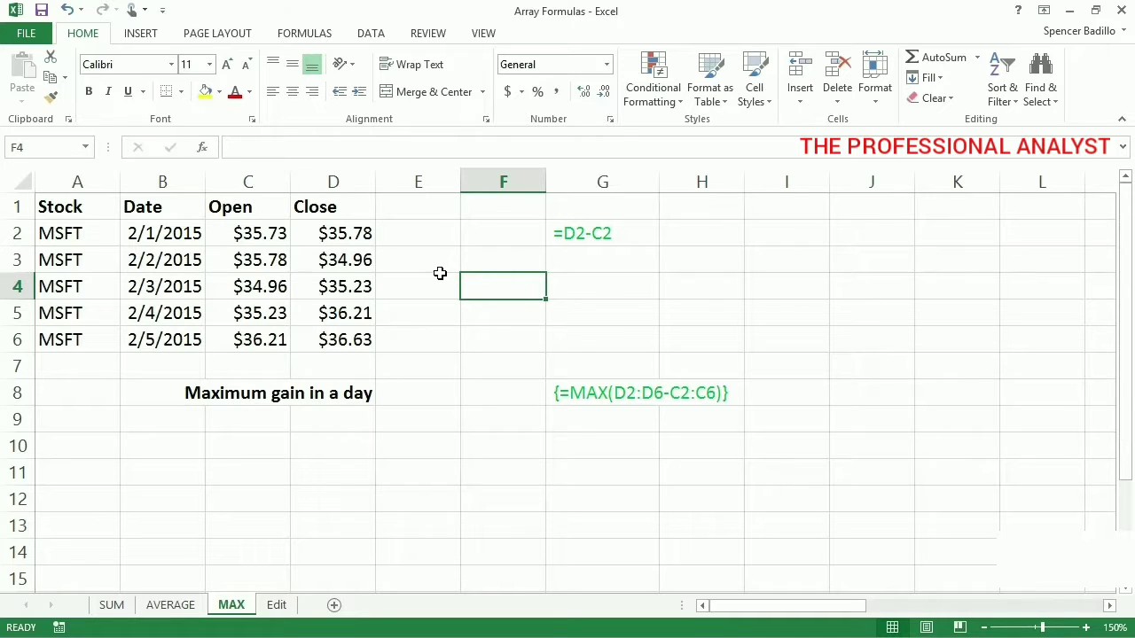
Step: Enter the formula =D2-C2 in cell E2 of the MAX sheet to get the first day's gain
{"action": "left_click", "coordinate": [388, 245]}
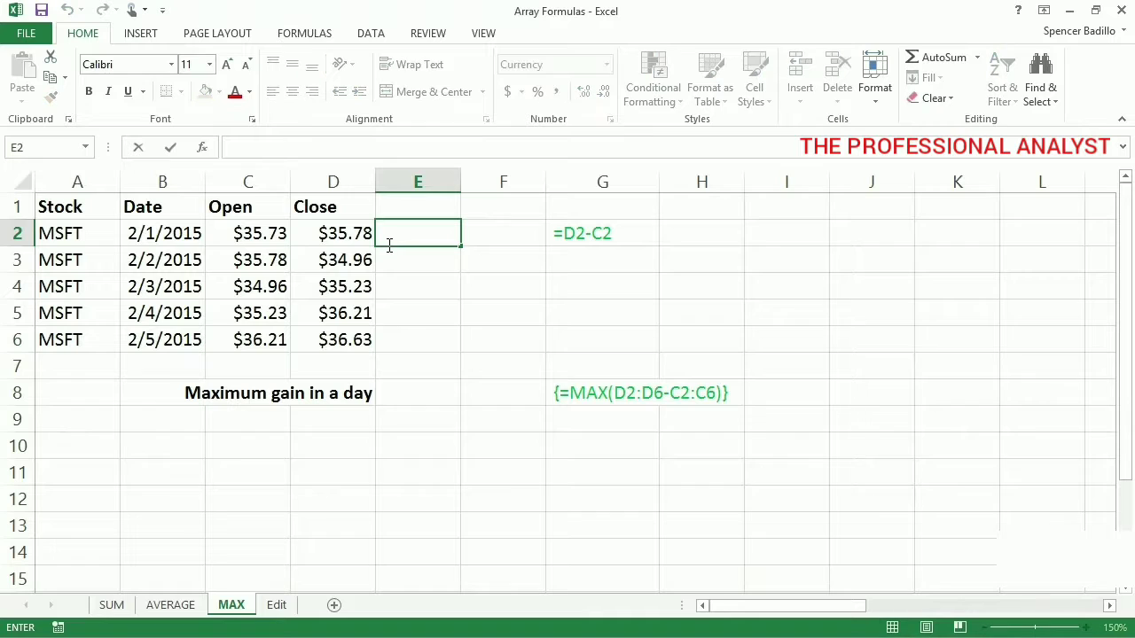
{"action": "type", "text": "="}
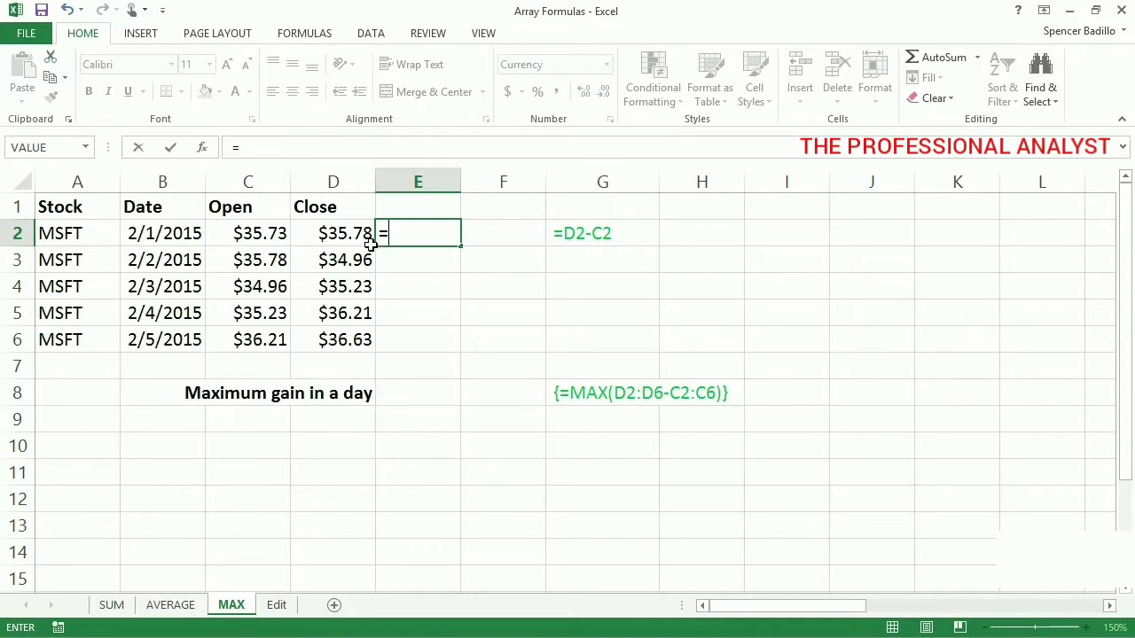
{"action": "left_click", "coordinate": [353, 241]}
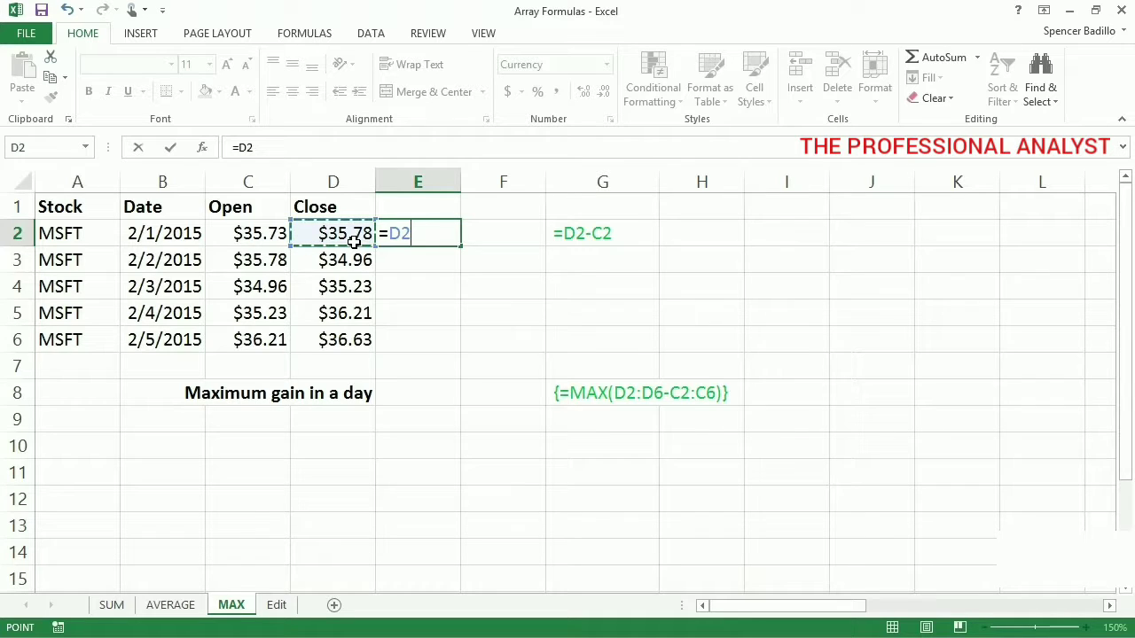
{"action": "type", "text": "-"}
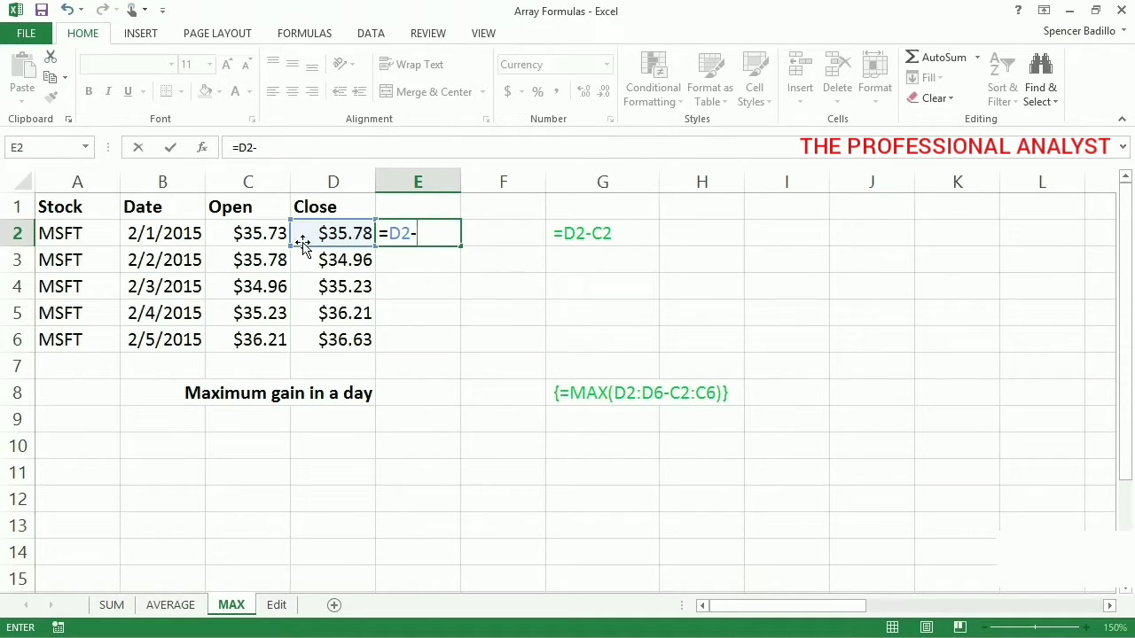
{"action": "left_click", "coordinate": [268, 239]}
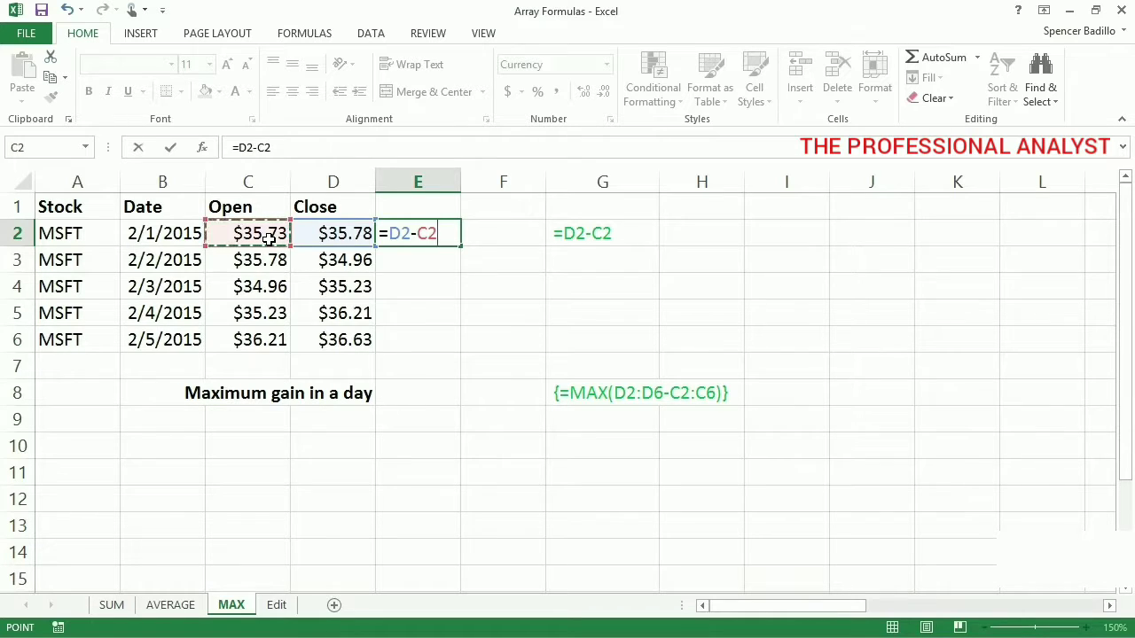
{"action": "key", "text": "Return"}
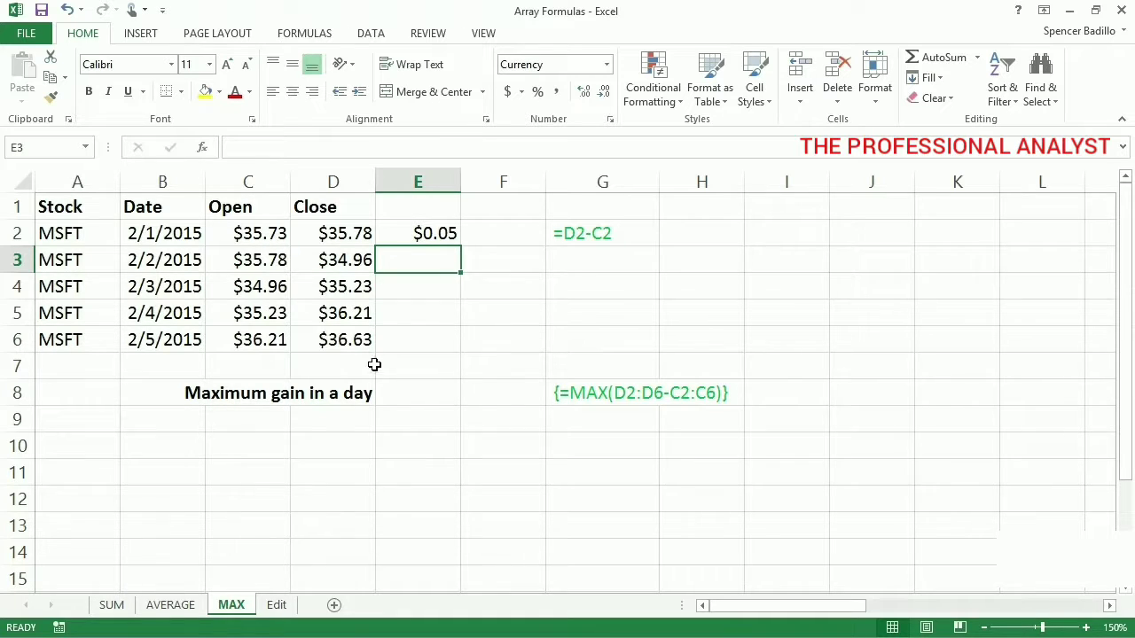
Step: Enter the array formula =MAX(D2:D6-C2:C6) in E8 to find the maximum gain in a day
{"action": "double_click", "coordinate": [385, 393]}
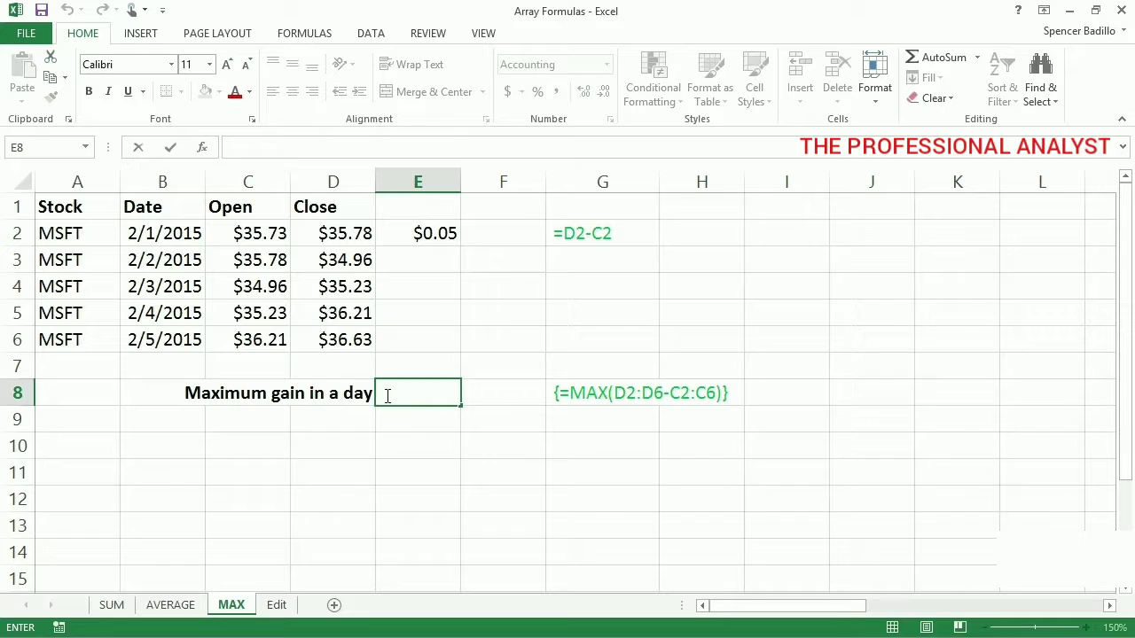
{"action": "type", "text": "="}
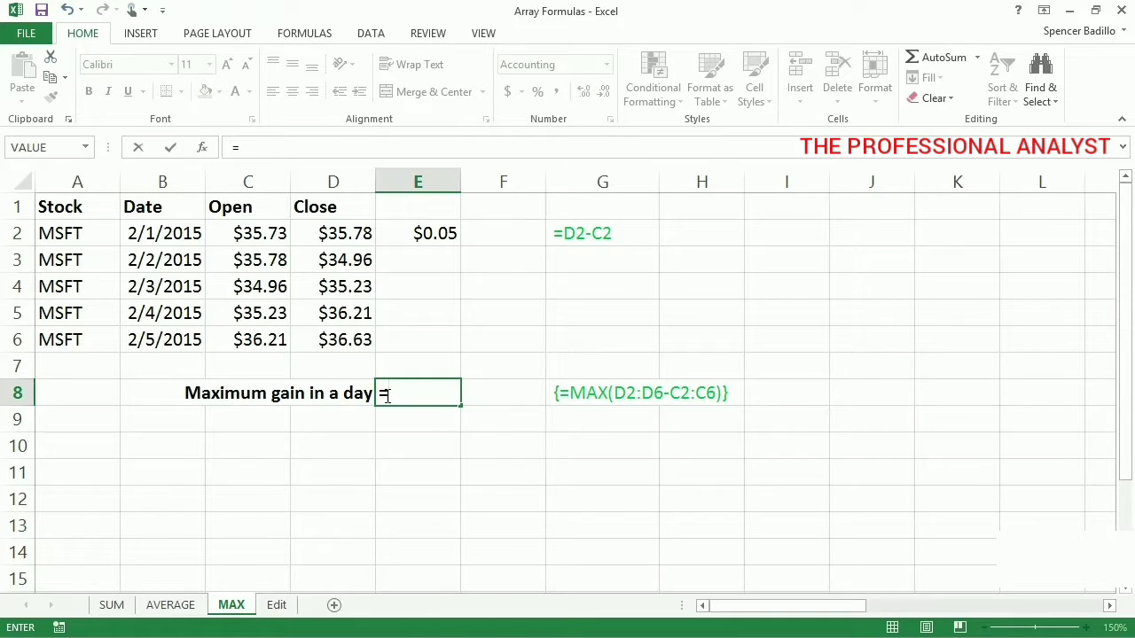
{"action": "type", "text": "MAX"}
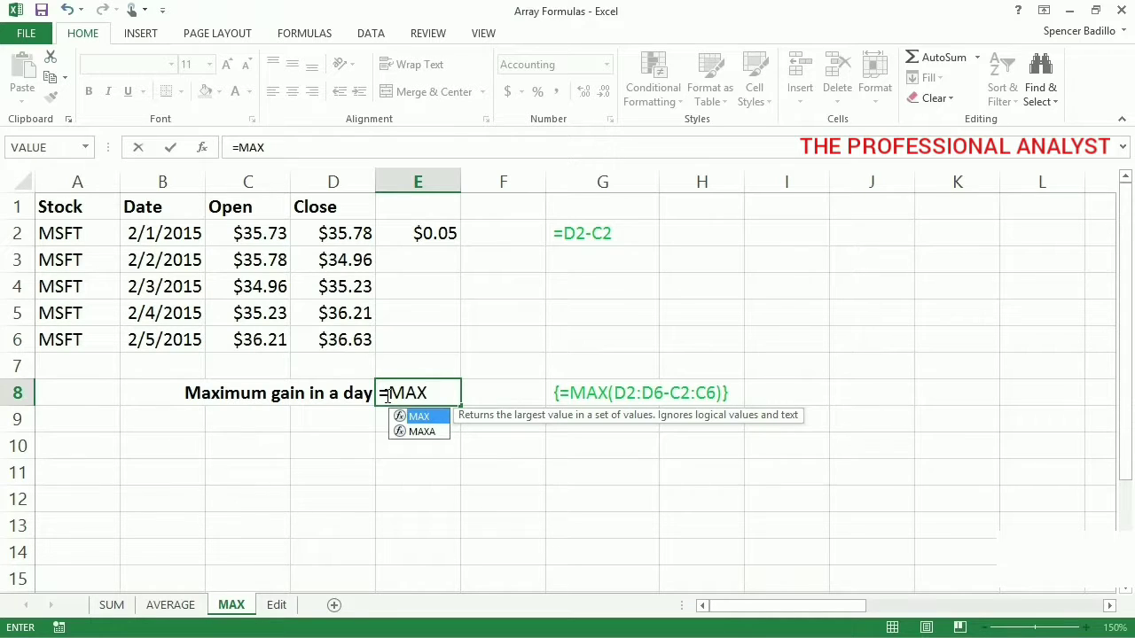
{"action": "type", "text": "("}
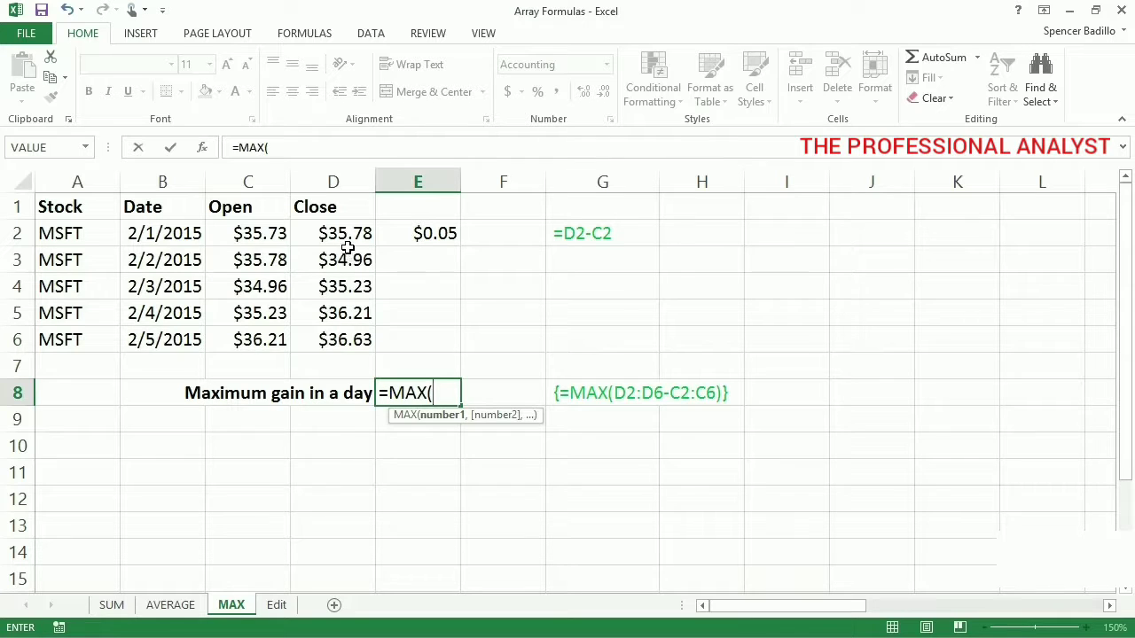
{"action": "left_click_drag", "start_coordinate": [348, 241], "coordinate": [343, 346]}
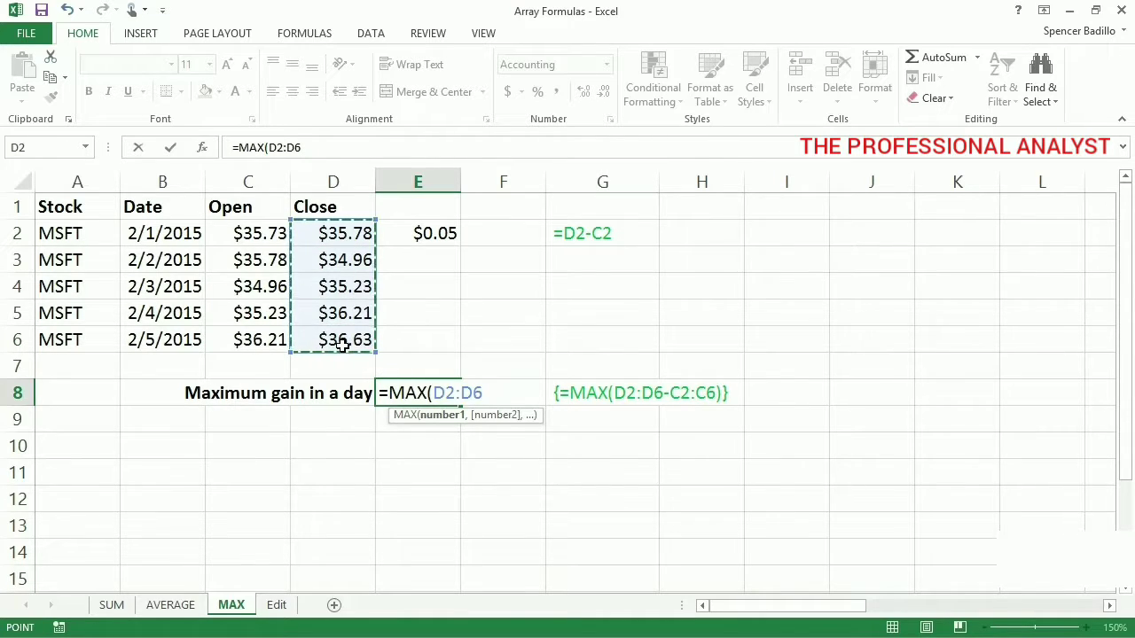
{"action": "type", "text": "-"}
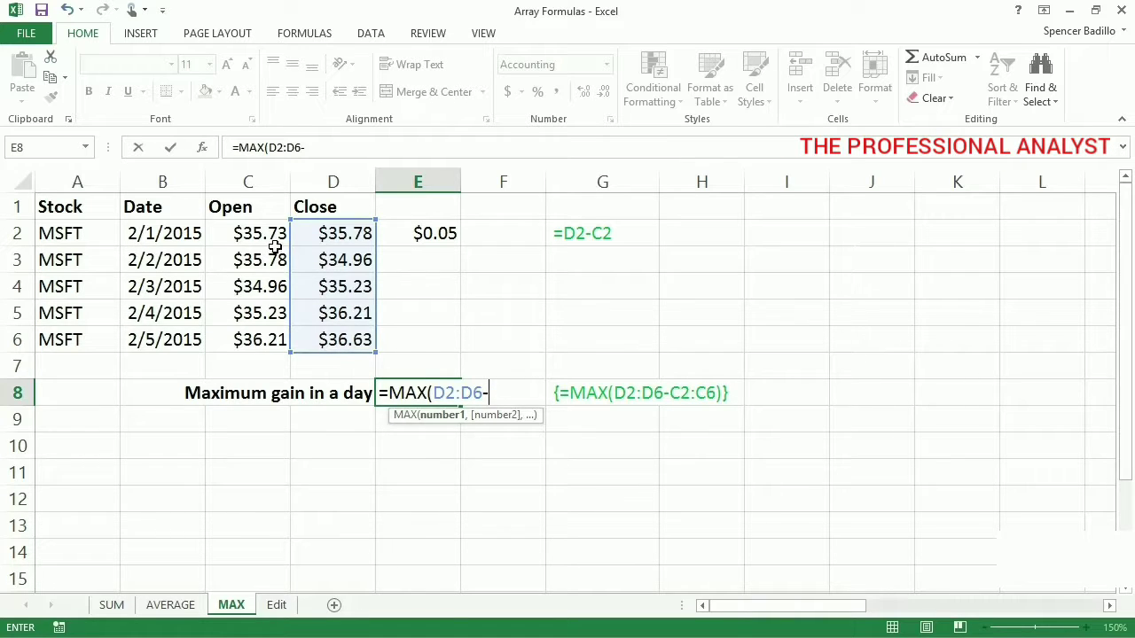
{"action": "left_click_drag", "start_coordinate": [271, 236], "coordinate": [260, 339]}
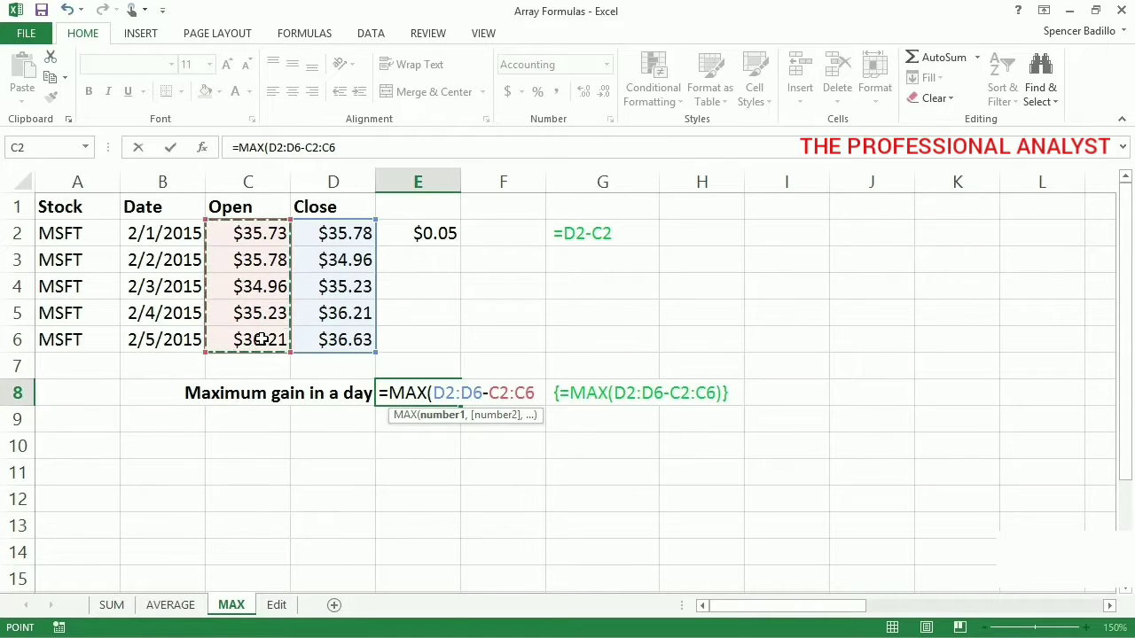
{"action": "key", "text": "ctrl+shift+Return"}
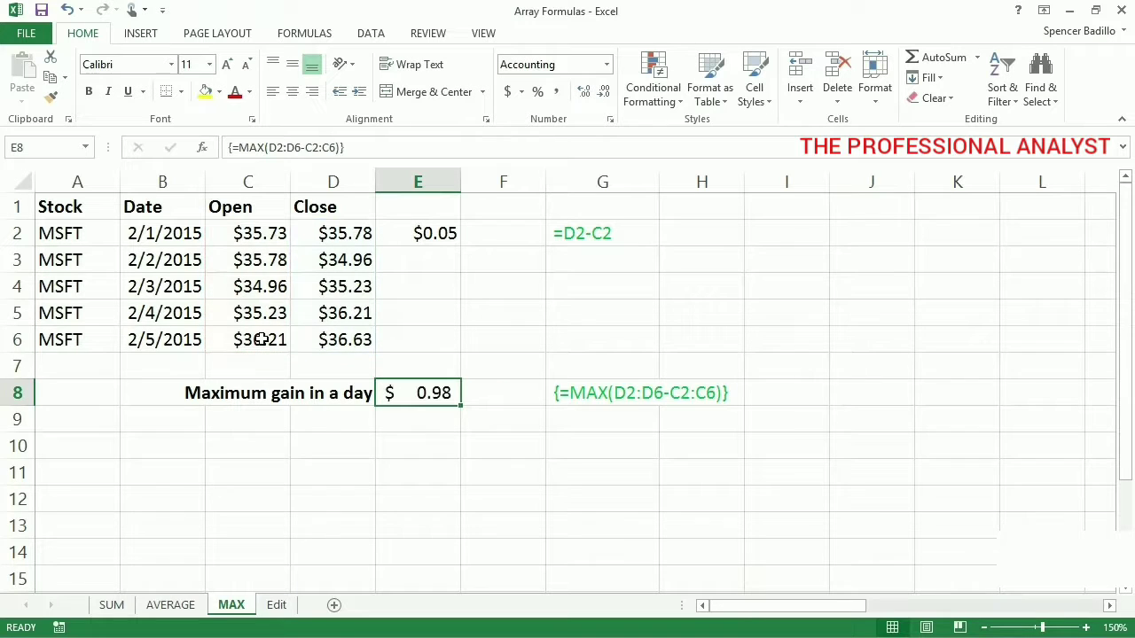